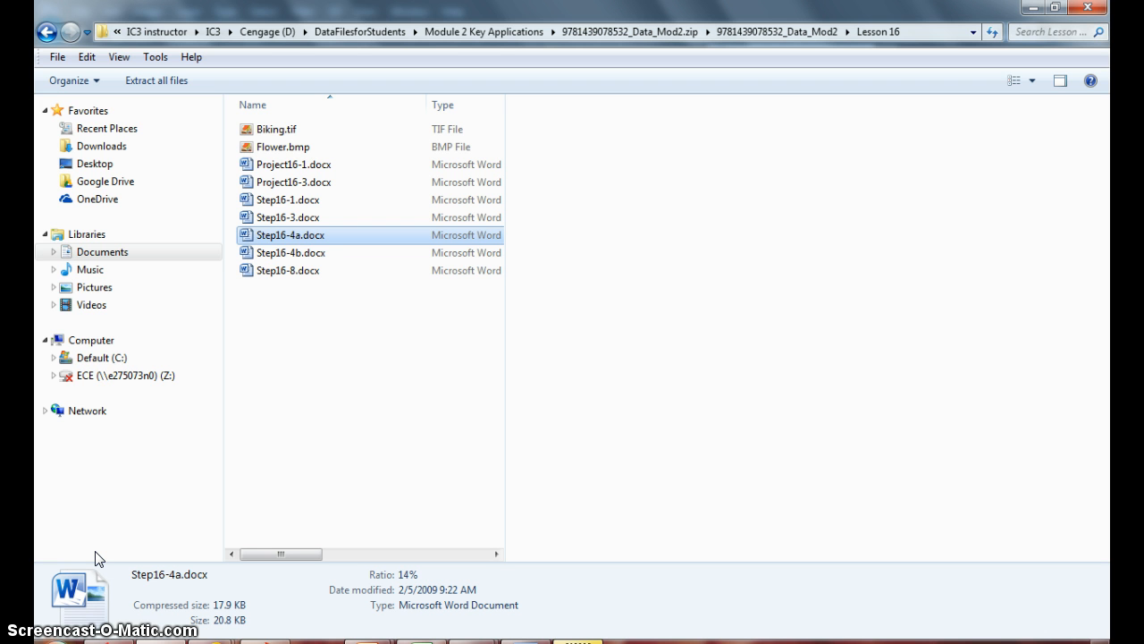
Open Step16-4a.docx and save a copy named History1 as a Word Document, accepting the conversion to the new file format
{"action": "double_click", "coordinate": [303, 239]}
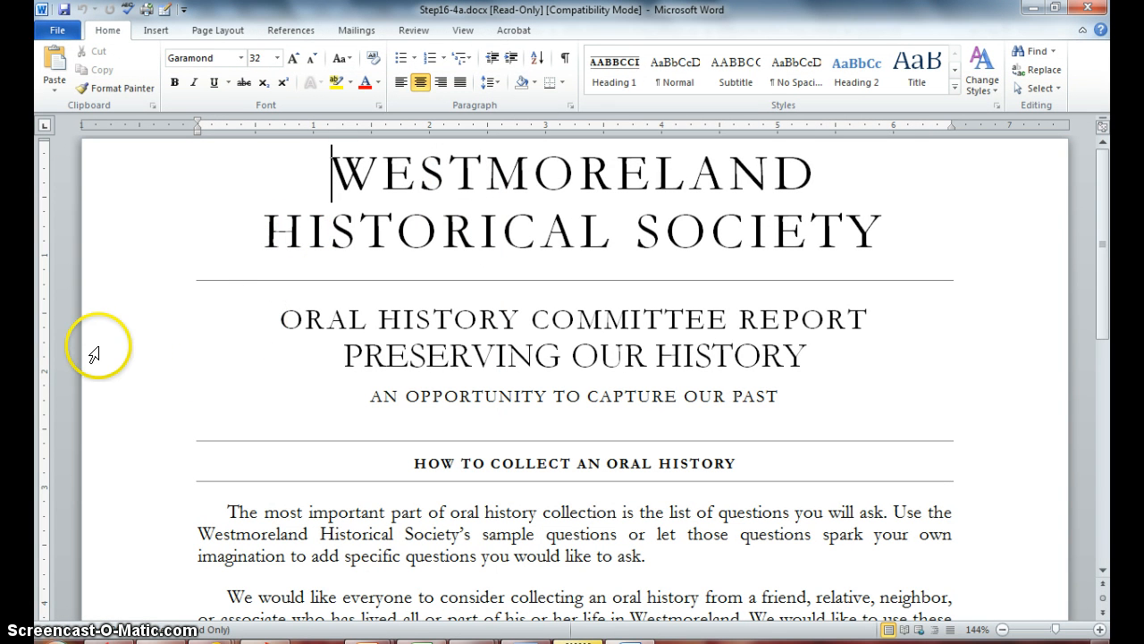
{"action": "left_click", "coordinate": [57, 34]}
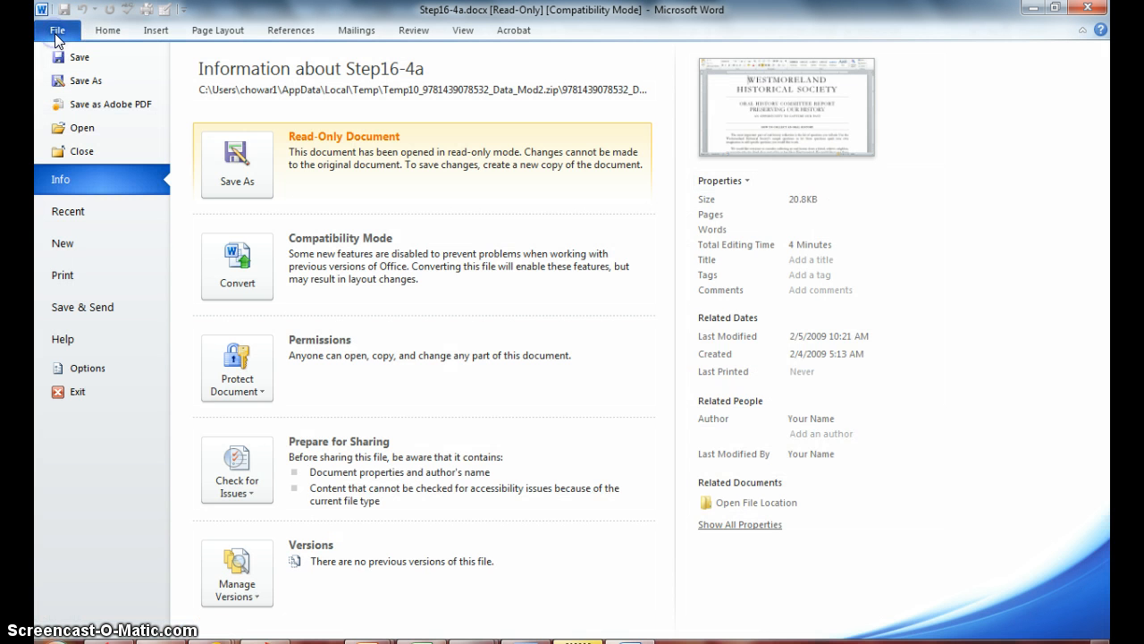
{"action": "left_click", "coordinate": [71, 83]}
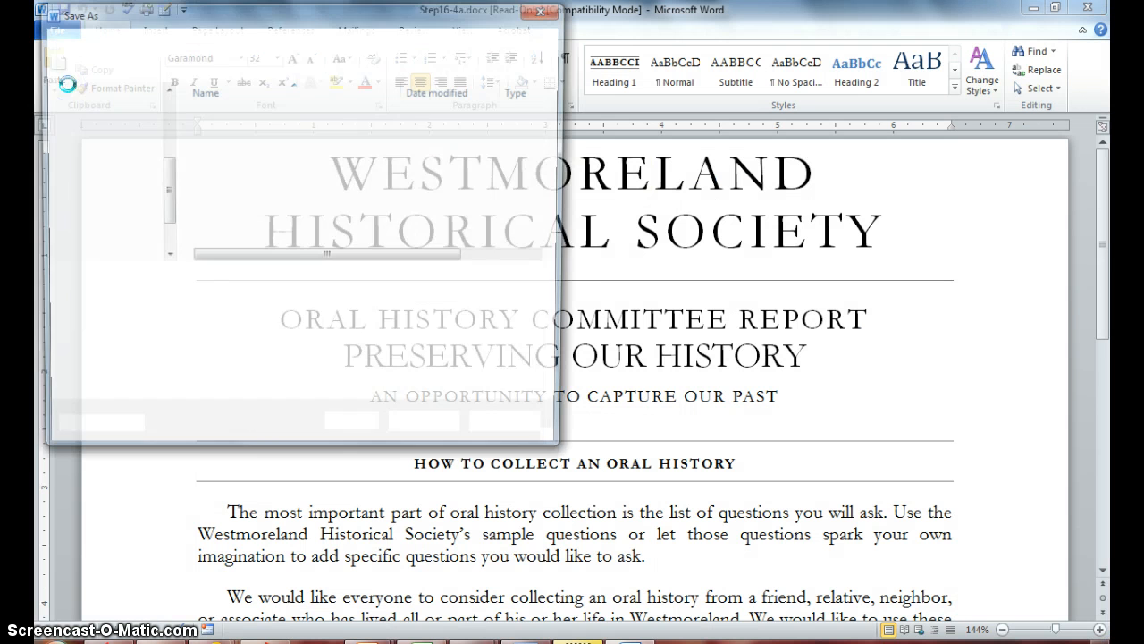
{"action": "type", "text": "History1"}
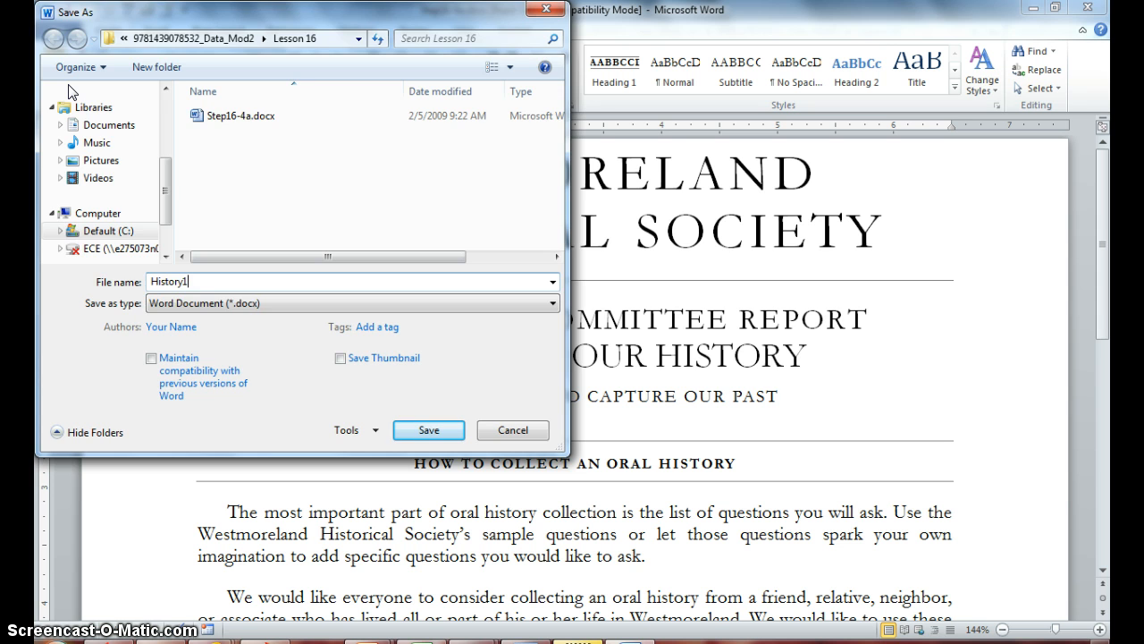
{"action": "key", "text": "Return"}
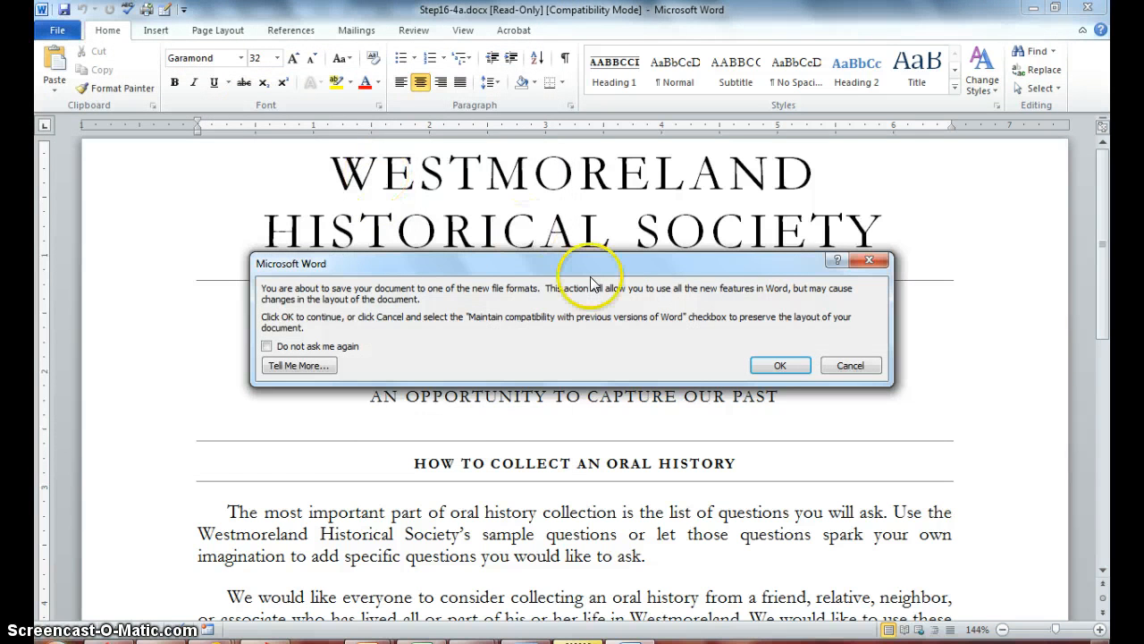
{"action": "left_click", "coordinate": [770, 366]}
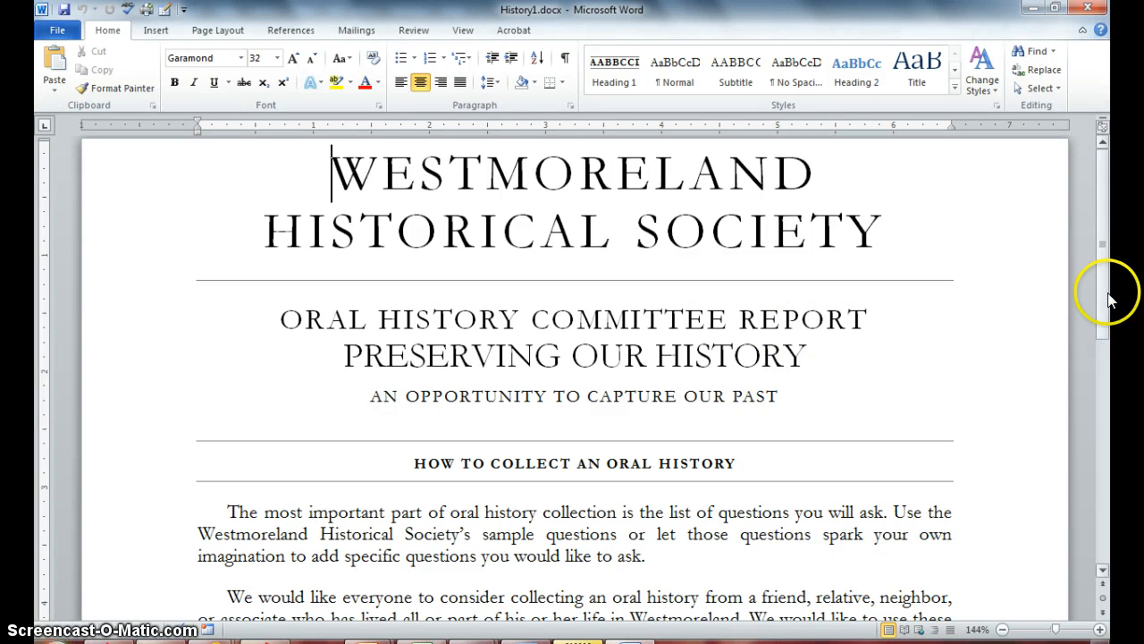
Save the closing paragraph about the Westmoreland Historical Society as a building block named About Us in the AutoText gallery, redefining the existing entry
{"action": "left_click_drag", "start_coordinate": [1106, 292], "coordinate": [1106, 569]}
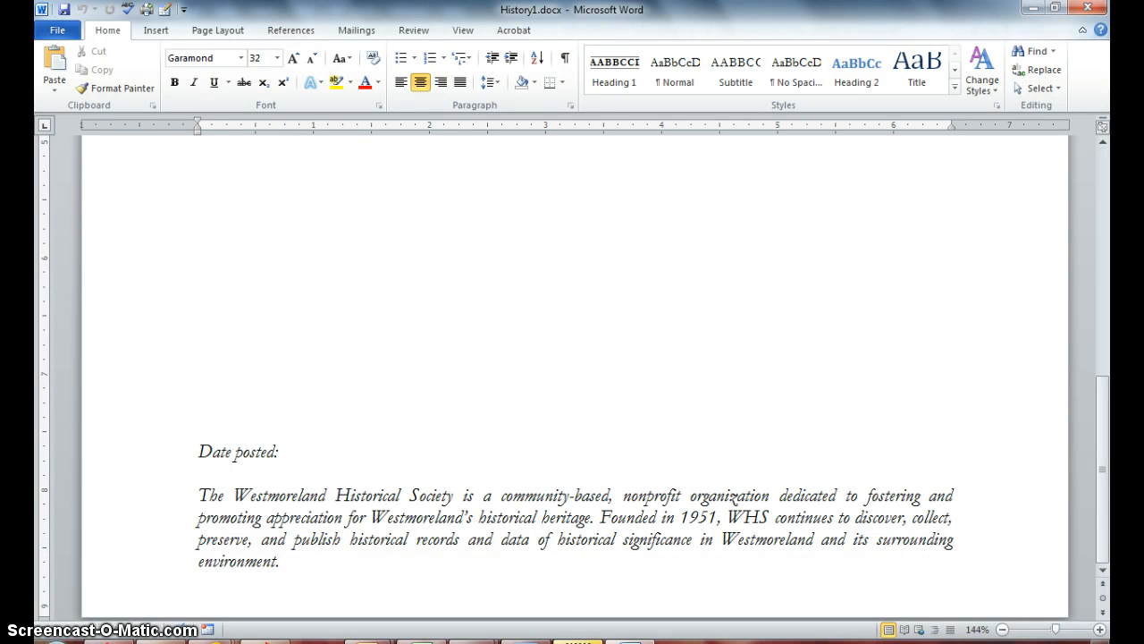
{"action": "triple_click", "coordinate": [585, 516]}
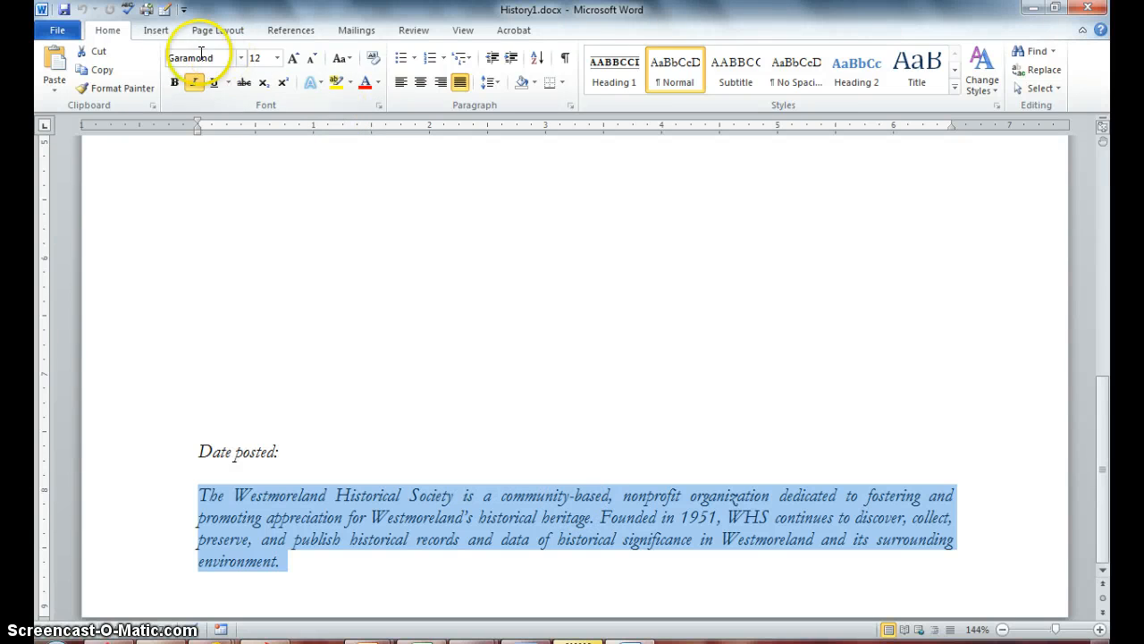
{"action": "left_click", "coordinate": [159, 33]}
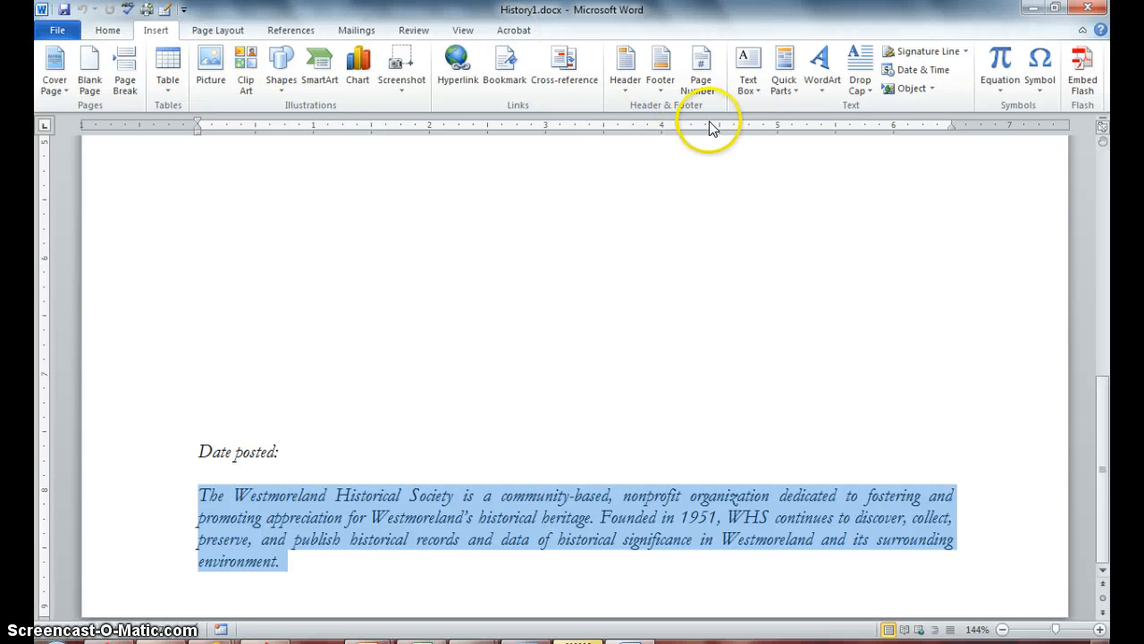
{"action": "left_click", "coordinate": [795, 91]}
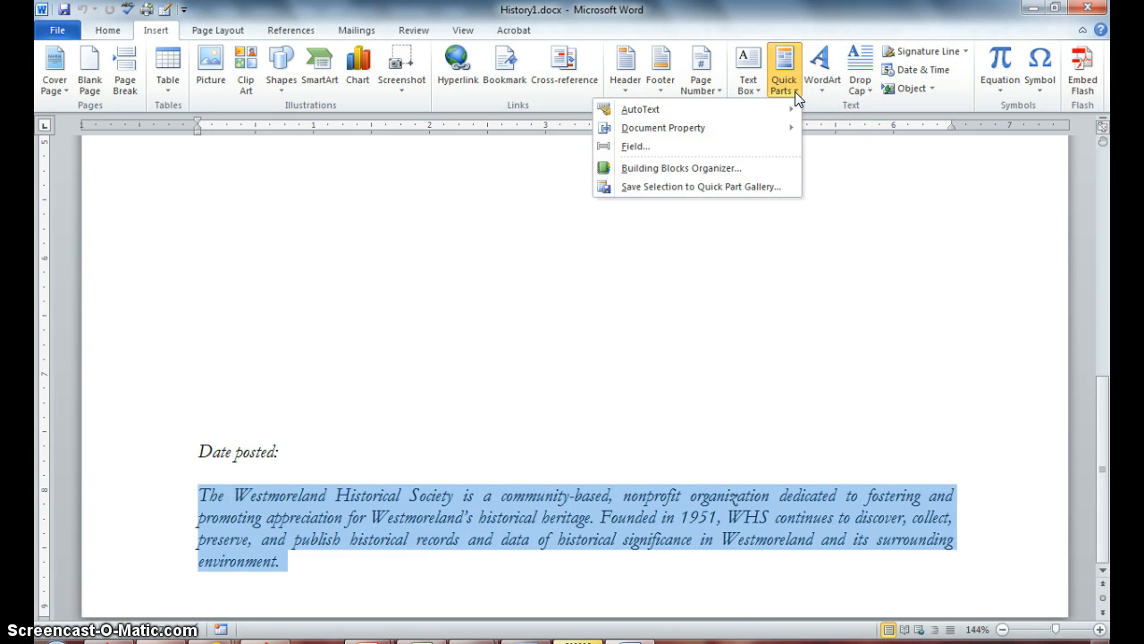
{"action": "left_click", "coordinate": [758, 186]}
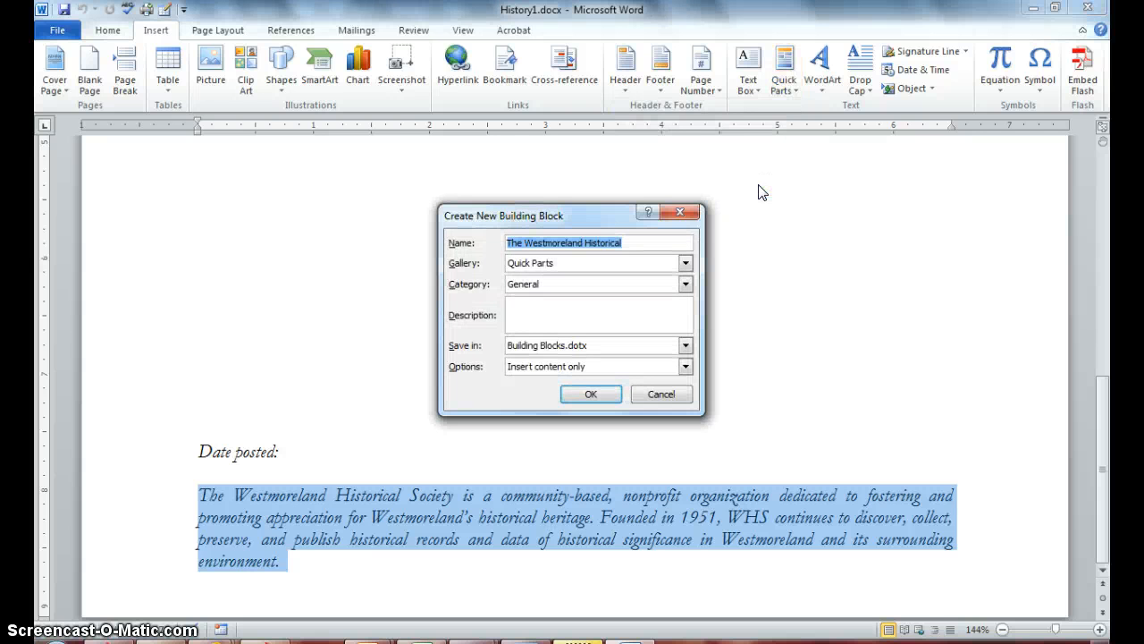
{"action": "type", "text": "A"}
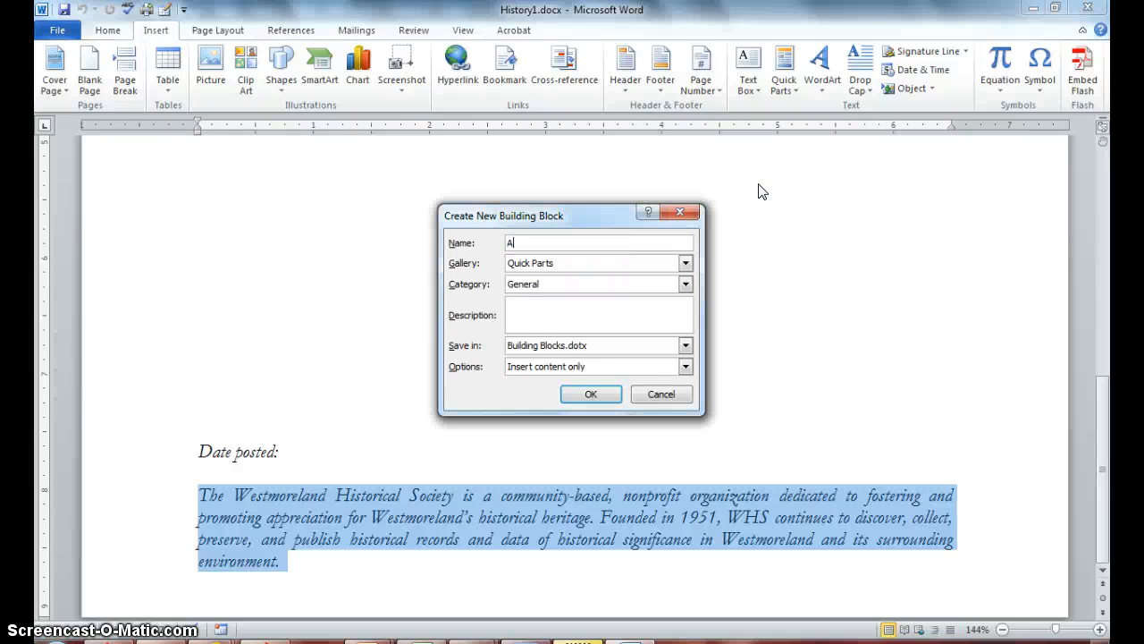
{"action": "type", "text": "bout Us"}
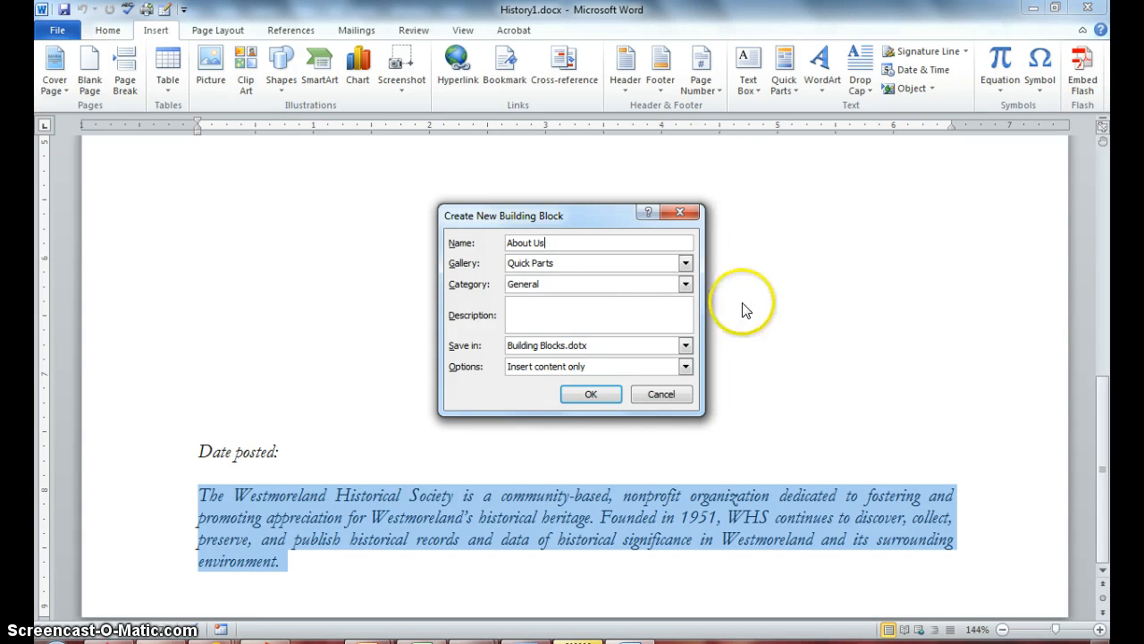
{"action": "left_click", "coordinate": [684, 265]}
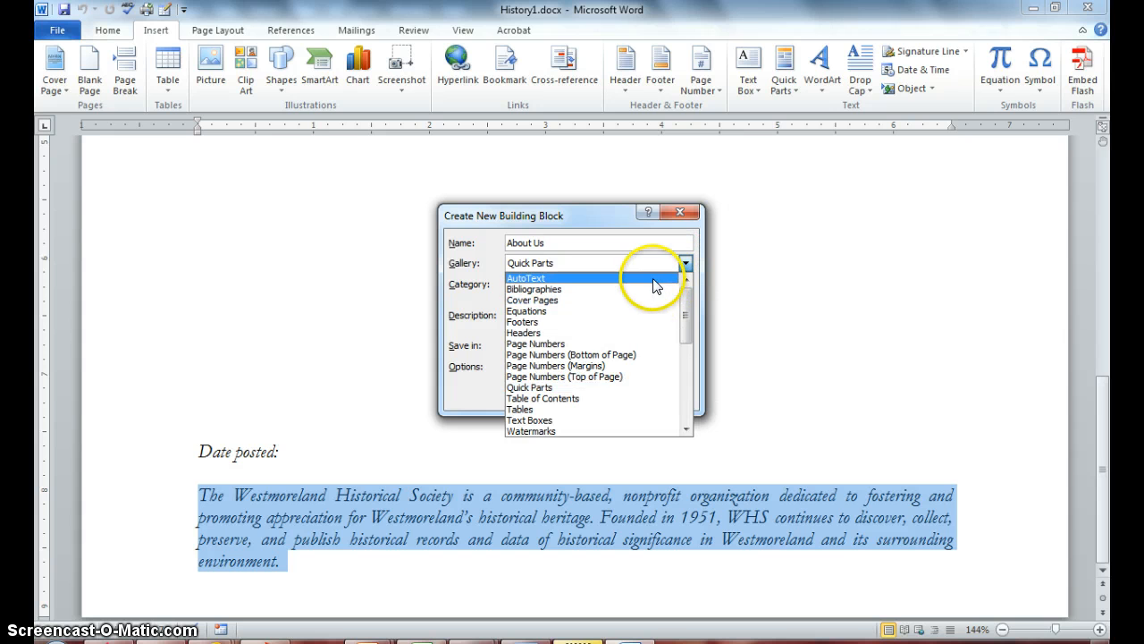
{"action": "left_click", "coordinate": [653, 279]}
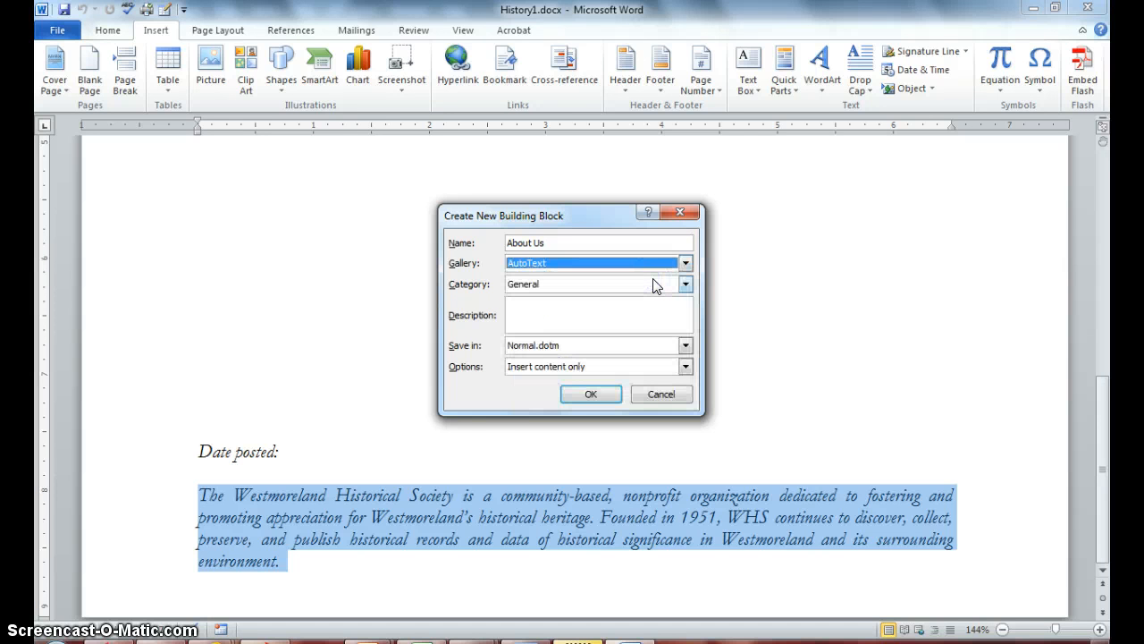
{"action": "left_click", "coordinate": [608, 393]}
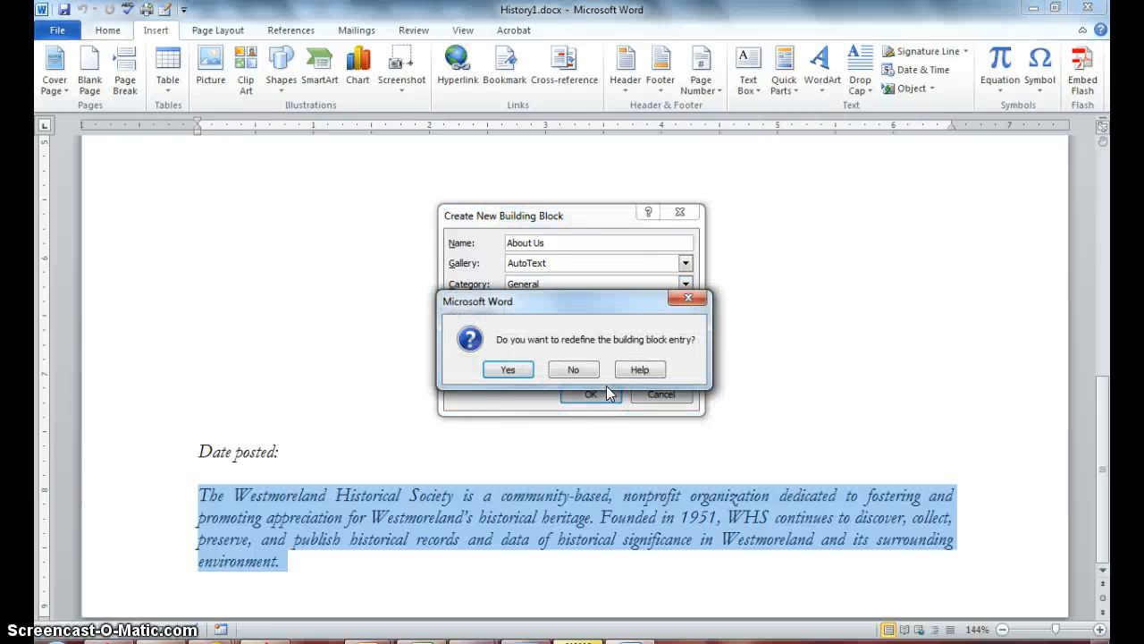
{"action": "left_click", "coordinate": [508, 371]}
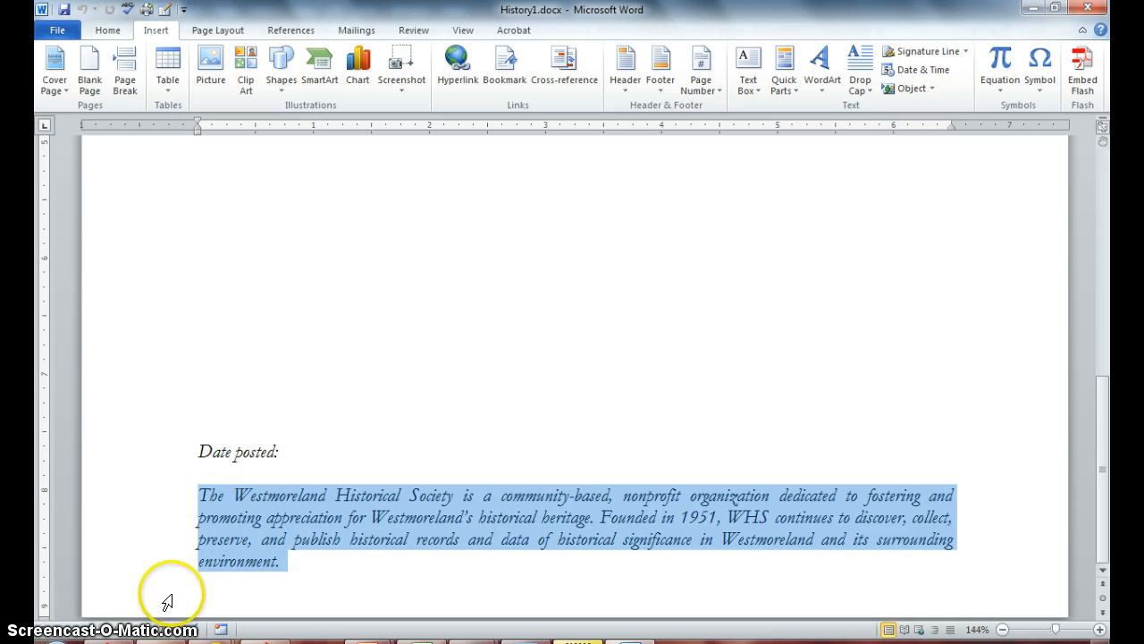
Switch to the data files window in Windows Explorer and open Step16-4b.docx from the Lesson 16 folder
{"action": "mouse_move", "coordinate": [169, 637]}
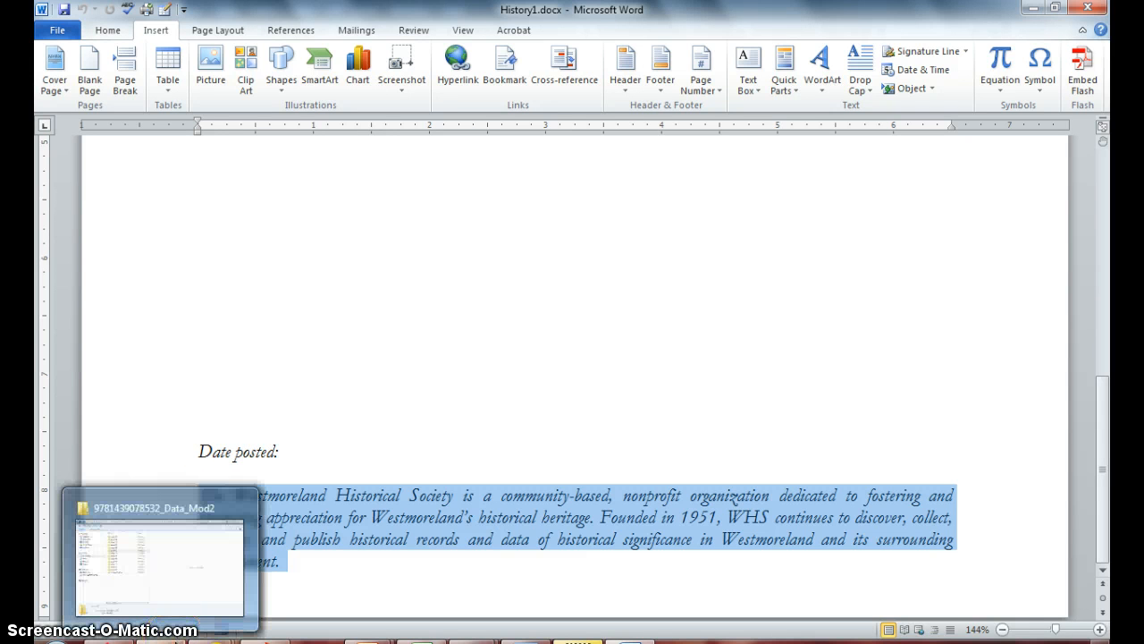
{"action": "left_click", "coordinate": [170, 638]}
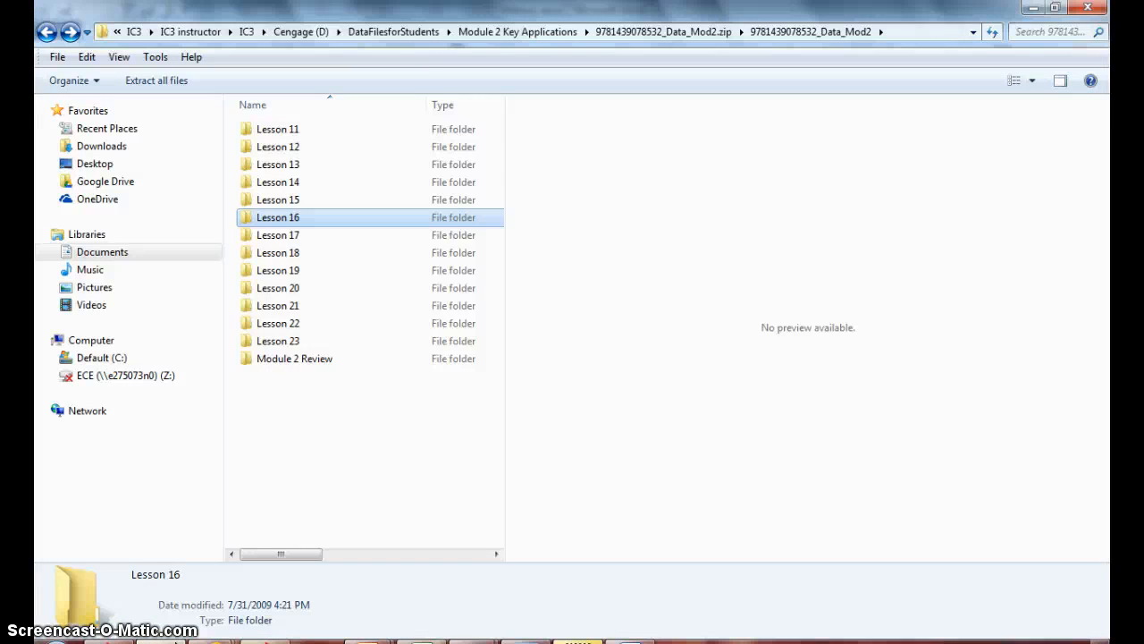
{"action": "double_click", "coordinate": [308, 220]}
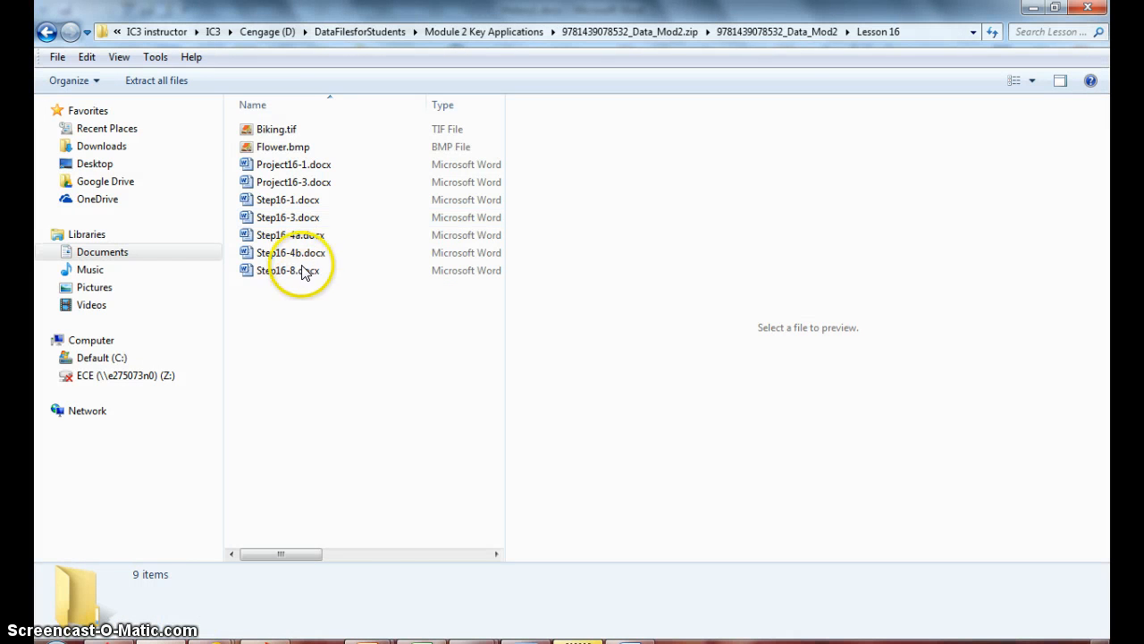
{"action": "left_click", "coordinate": [302, 255]}
{"action": "double_click", "coordinate": [302, 254]}
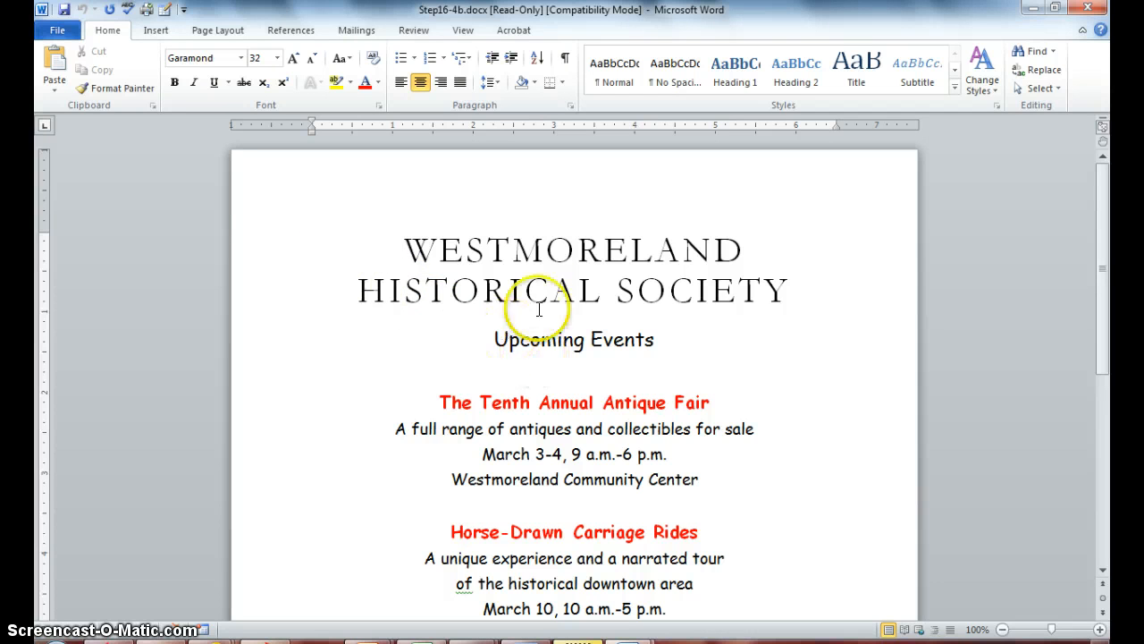
Insert the About Us building block on the blank line below the Railroad Weekend event at the end of the document
{"action": "left_click_drag", "start_coordinate": [1106, 274], "coordinate": [1106, 467]}
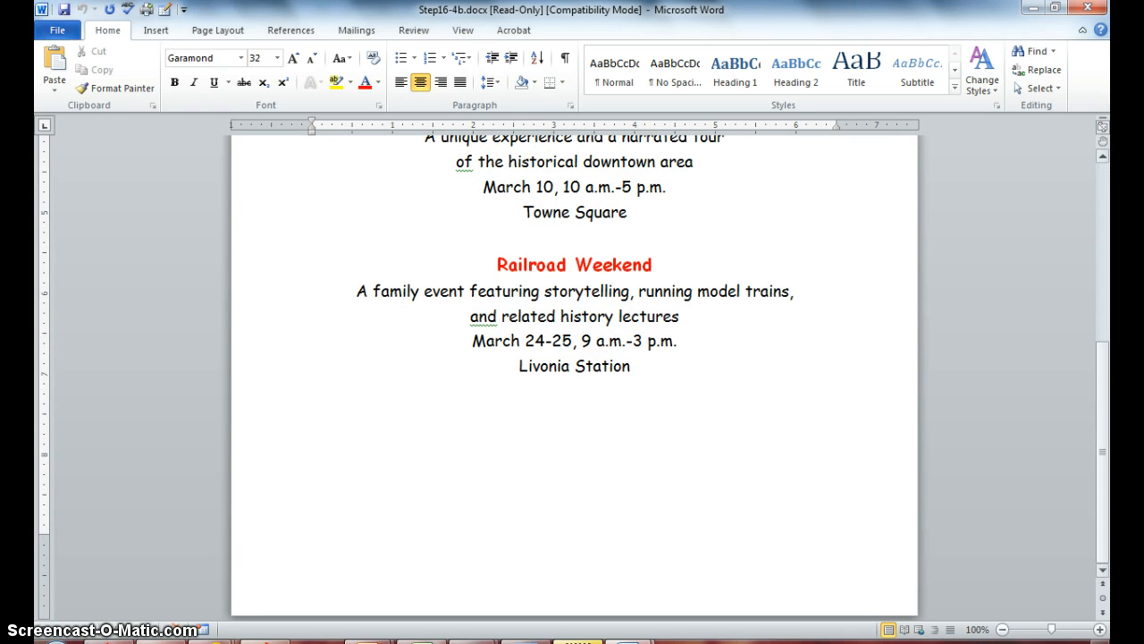
{"action": "left_click", "coordinate": [544, 476]}
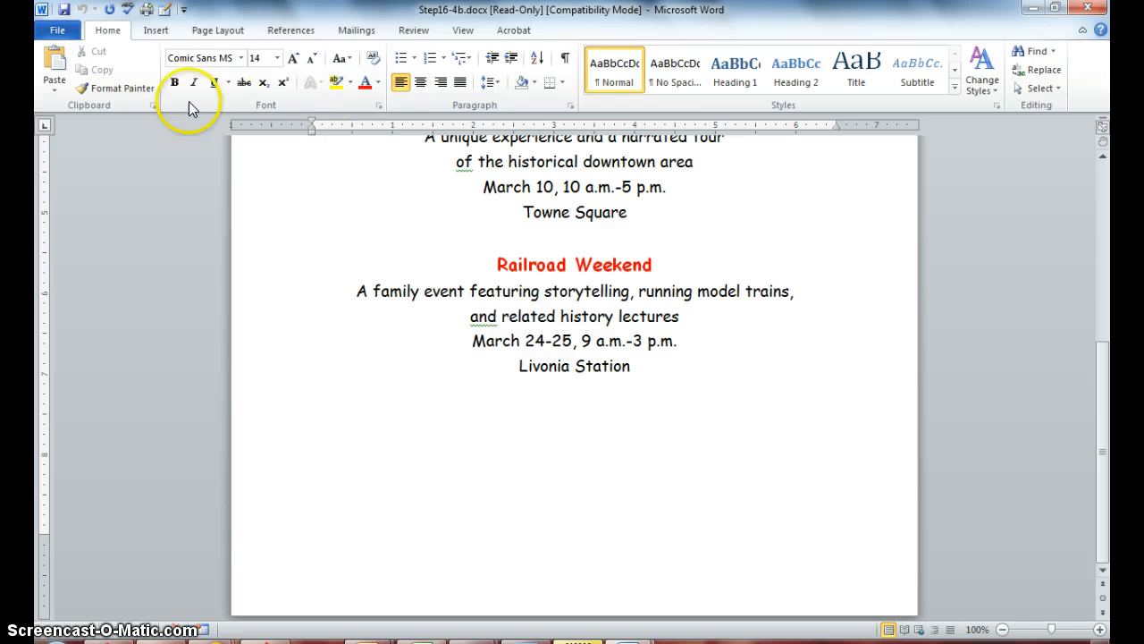
{"action": "left_click", "coordinate": [155, 32]}
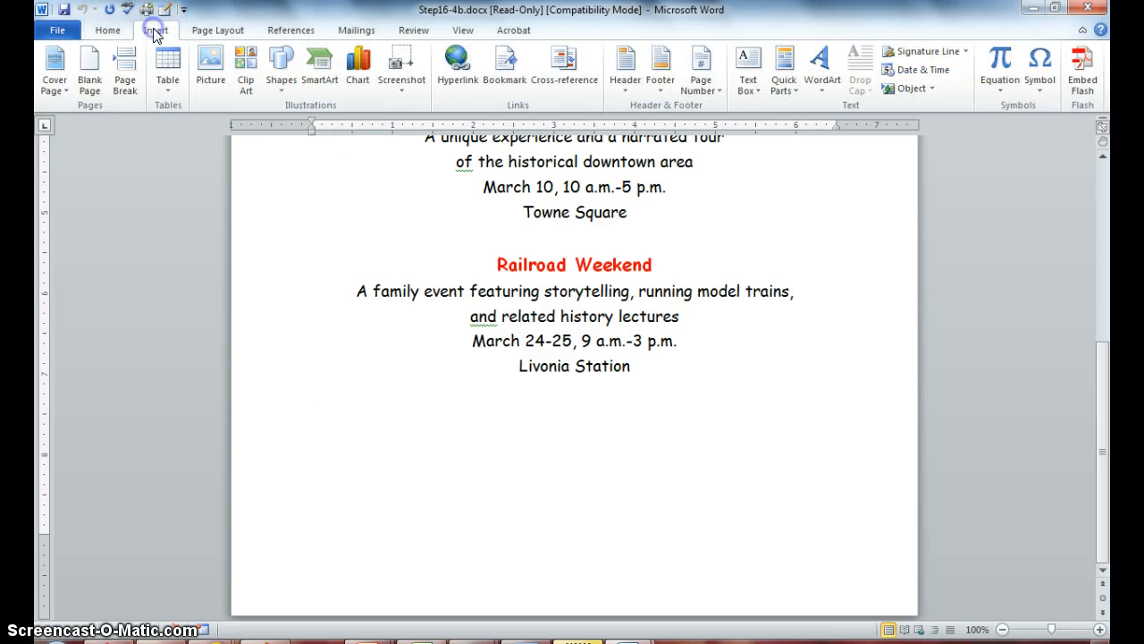
{"action": "left_click", "coordinate": [795, 94]}
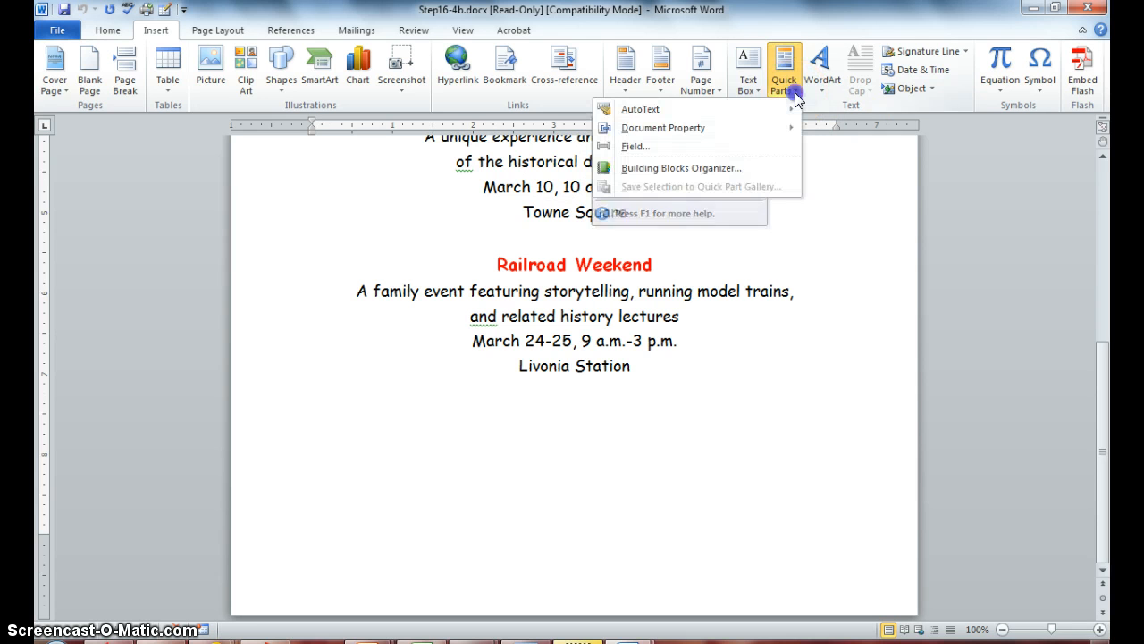
{"action": "left_click", "coordinate": [729, 170]}
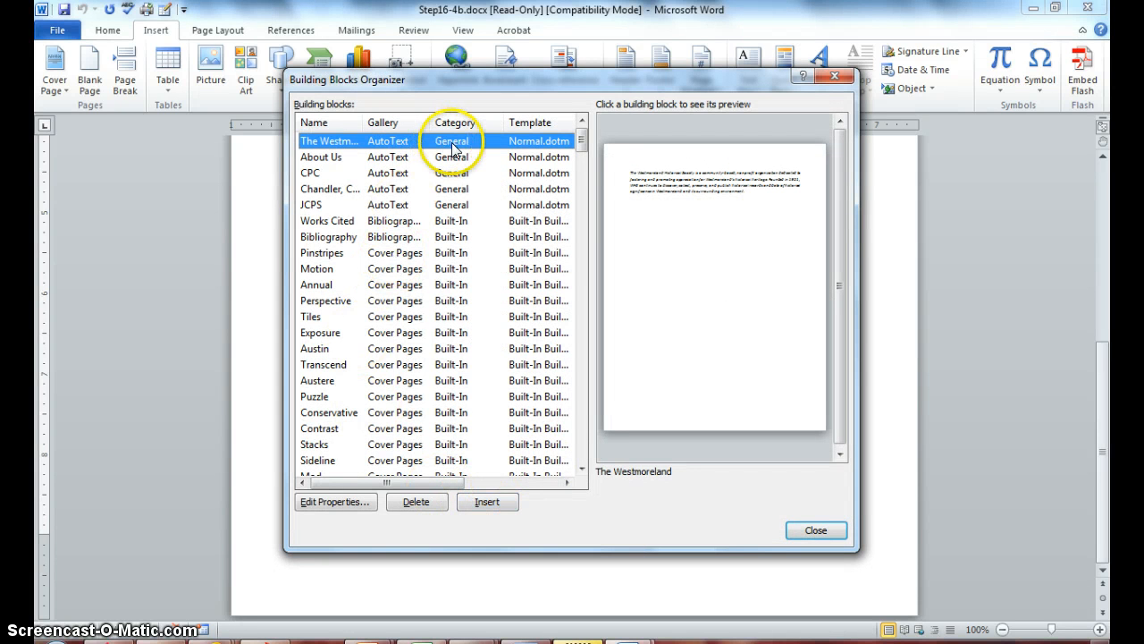
{"action": "scroll", "coordinate": [402, 158], "scroll_direction": "down", "scroll_amount": 1}
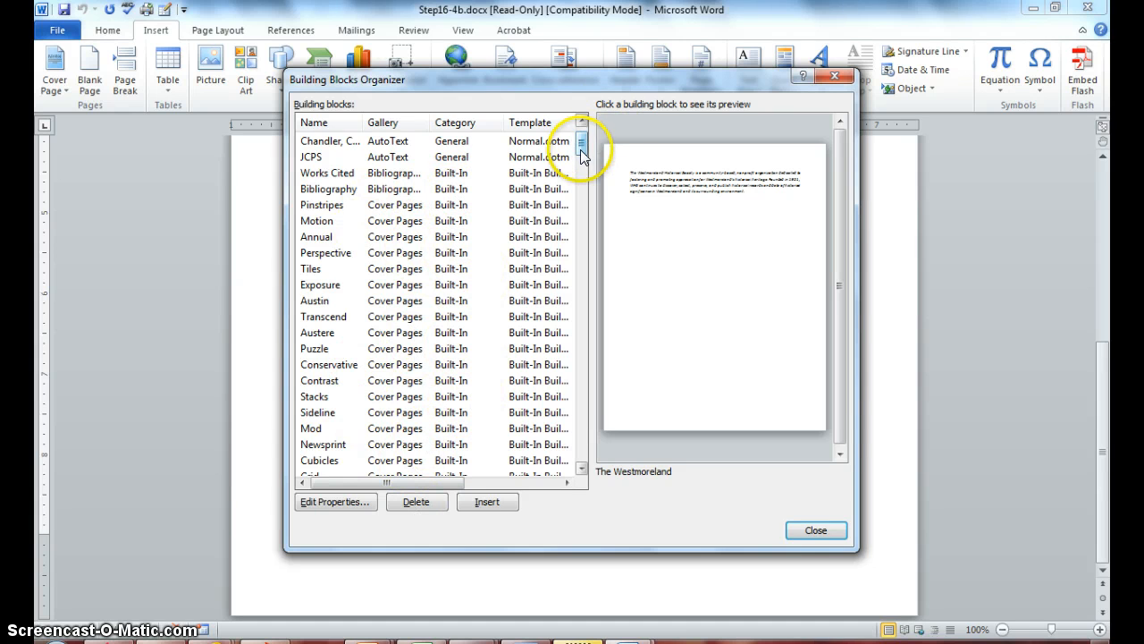
{"action": "left_click_drag", "start_coordinate": [582, 152], "coordinate": [581, 182]}
{"action": "left_click_drag", "start_coordinate": [580, 173], "coordinate": [580, 141]}
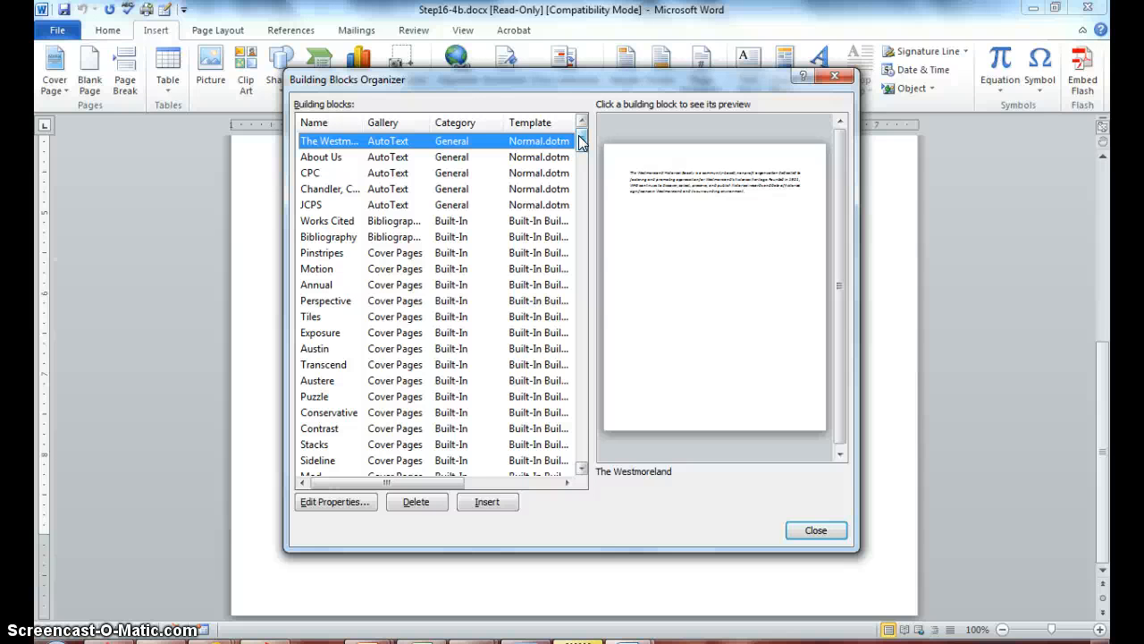
{"action": "left_click", "coordinate": [388, 158]}
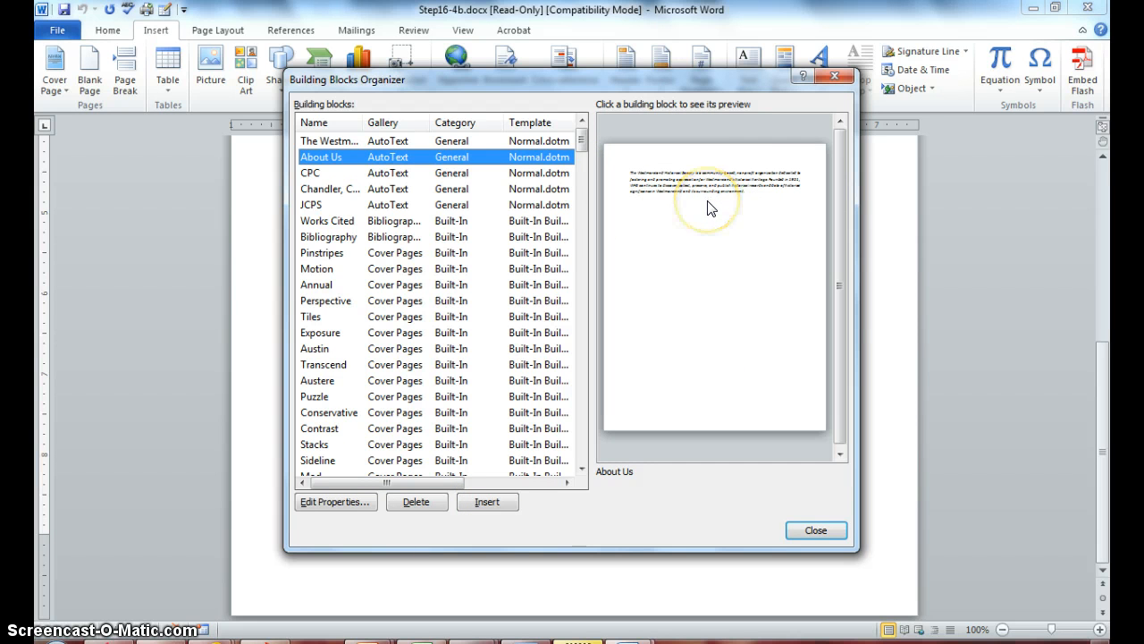
{"action": "scroll", "coordinate": [501, 398], "scroll_direction": "down", "scroll_amount": 1}
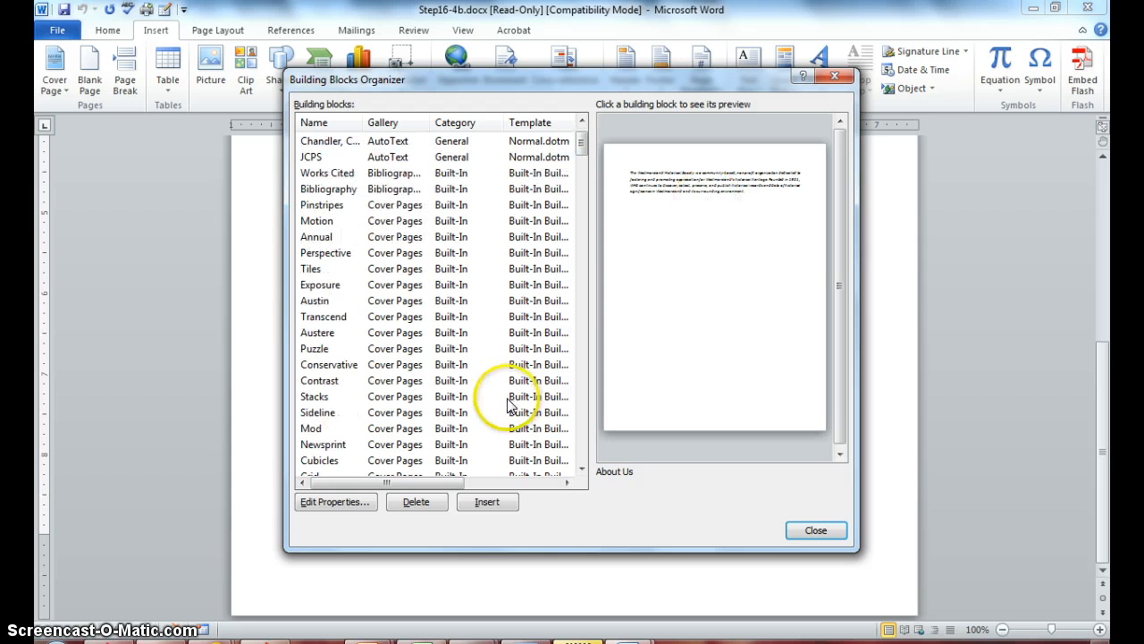
{"action": "left_click", "coordinate": [487, 503]}
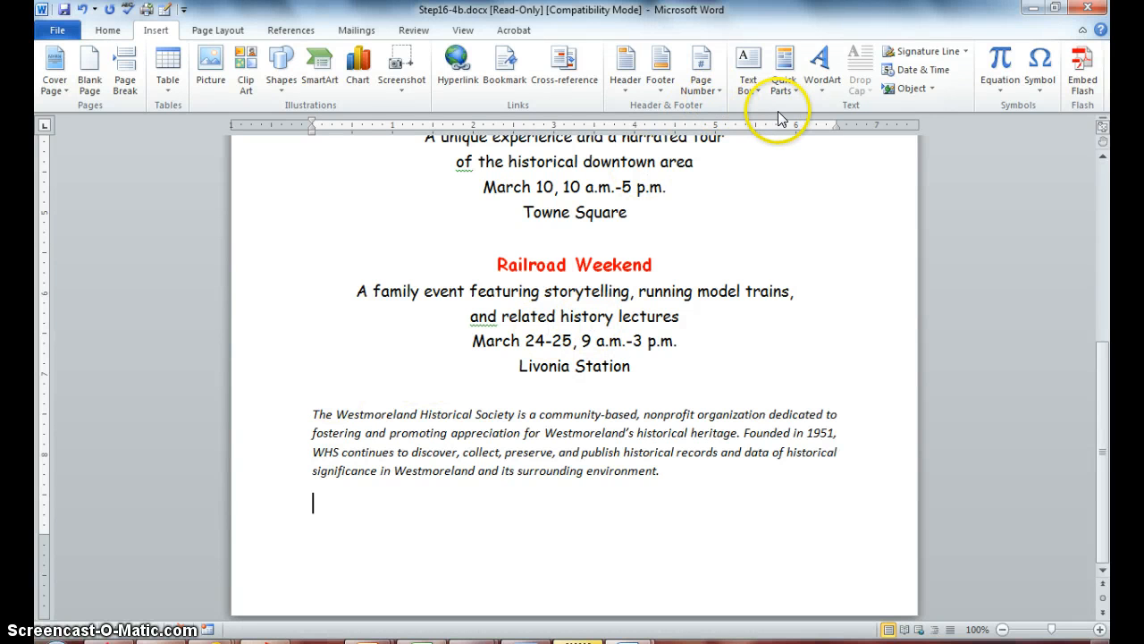
Delete the About Us AutoText entry from the Building Blocks Organizer, confirm the deletion and close the organizer
{"action": "left_click", "coordinate": [792, 88]}
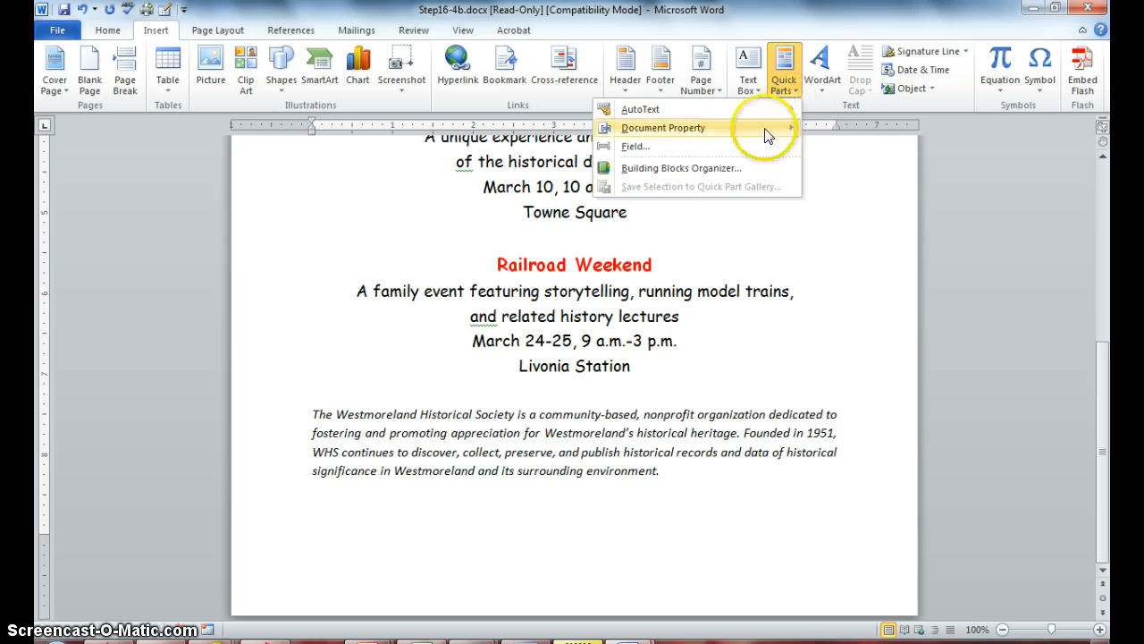
{"action": "left_click", "coordinate": [720, 175]}
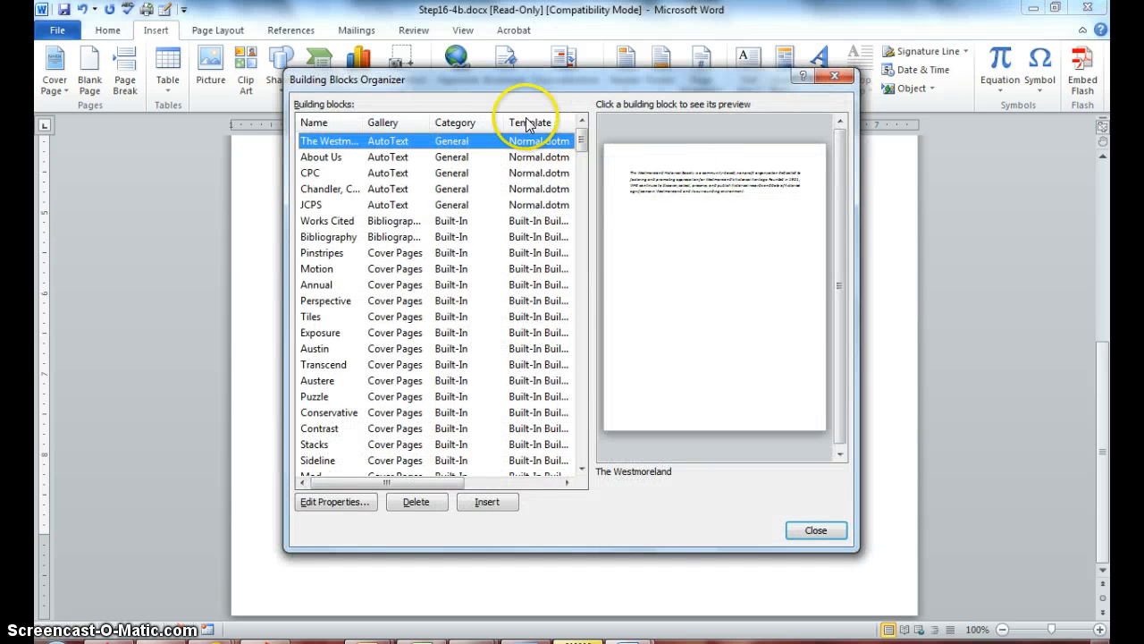
{"action": "left_click", "coordinate": [522, 156]}
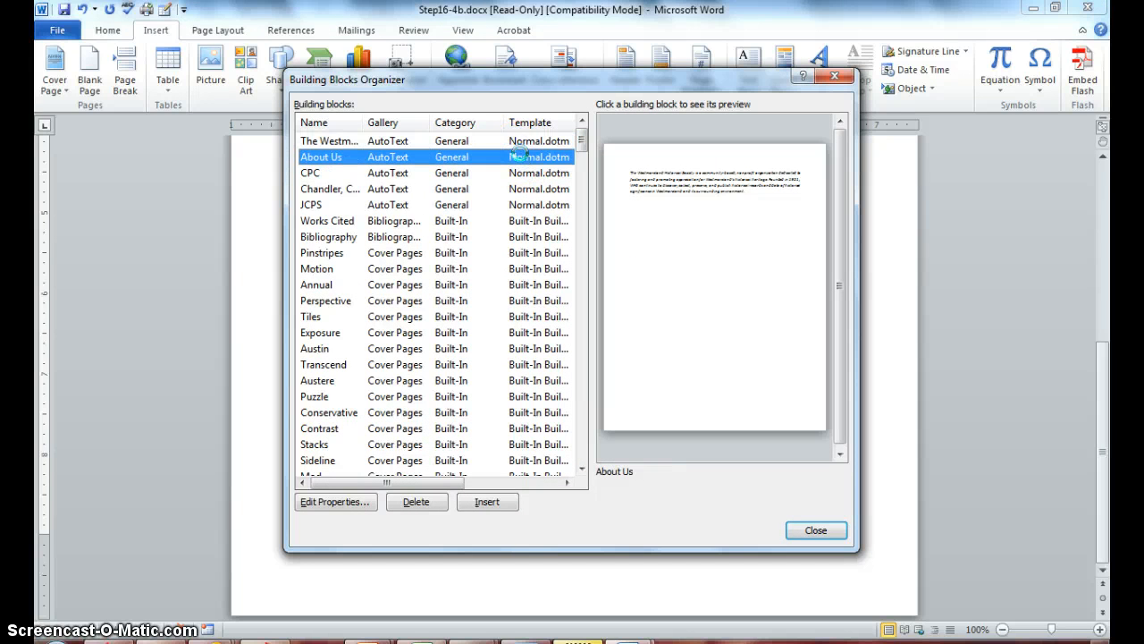
{"action": "left_click", "coordinate": [417, 502]}
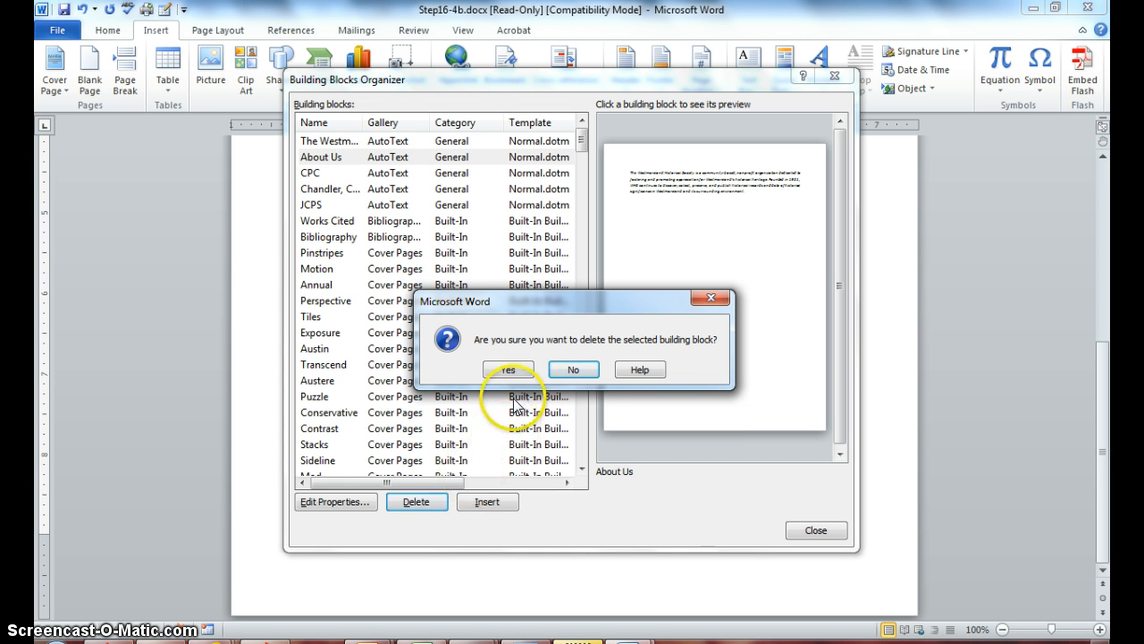
{"action": "left_click", "coordinate": [510, 370]}
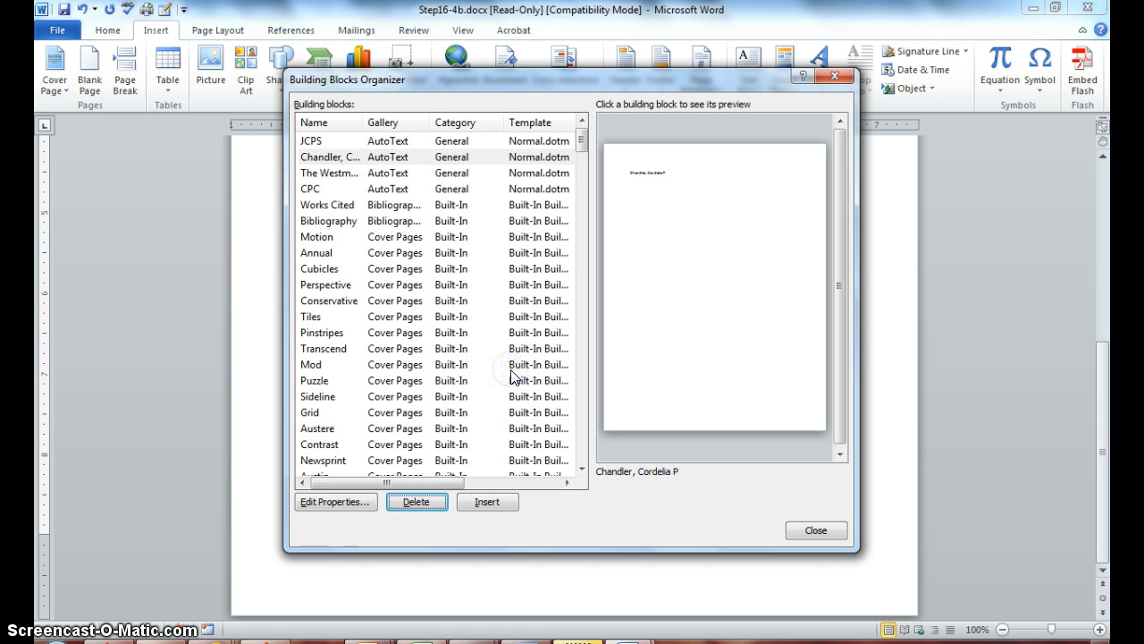
{"action": "left_click", "coordinate": [793, 531]}
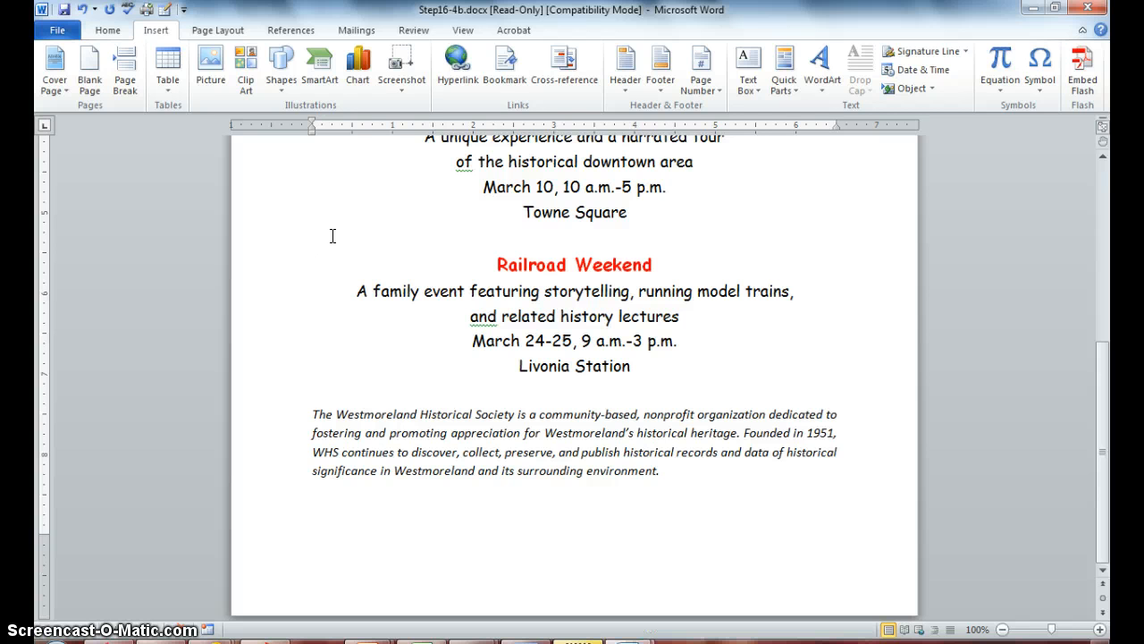
Save the document as a Word Document named History2 in the Lesson 16 folder, accepting the conversion to the new file format
{"action": "left_click", "coordinate": [57, 30]}
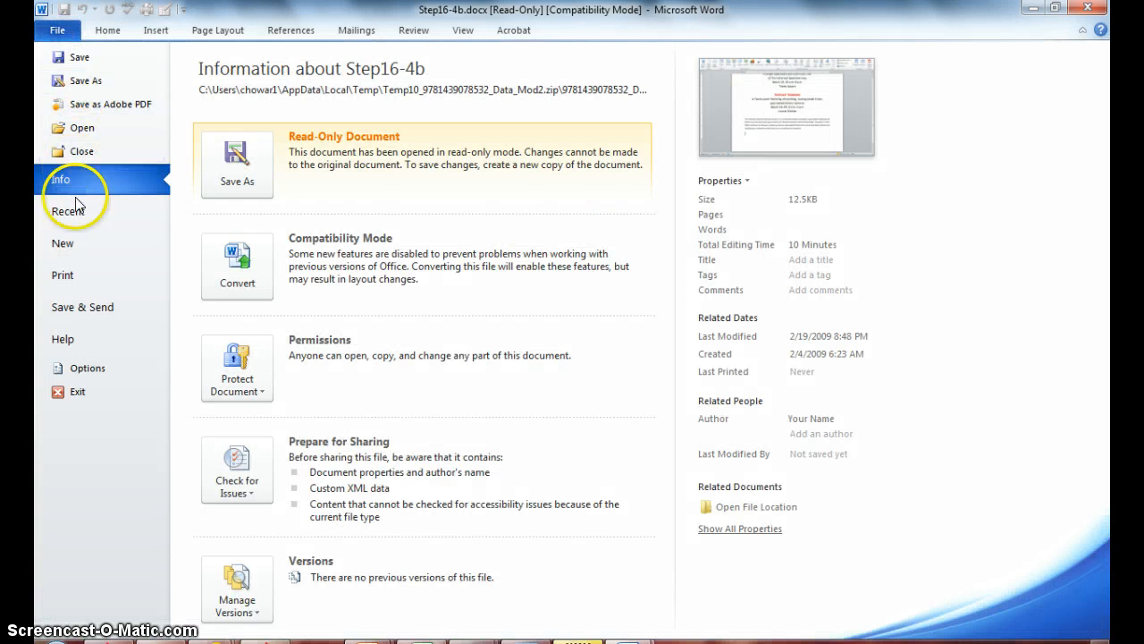
{"action": "left_click", "coordinate": [86, 80]}
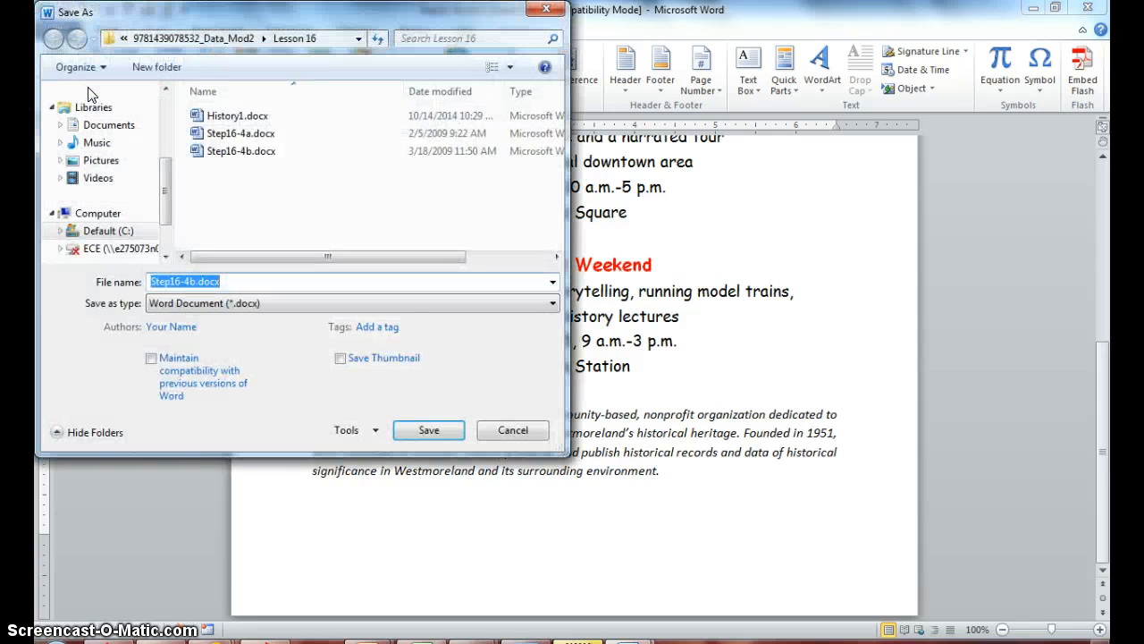
{"action": "type", "text": "History"}
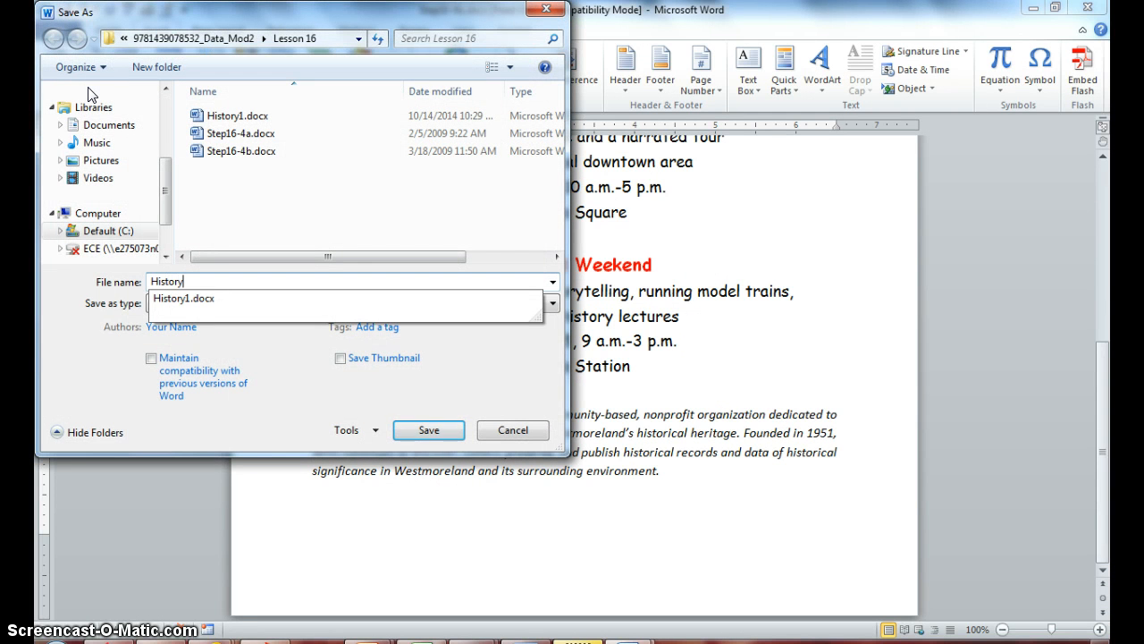
{"action": "key", "text": "Return"}
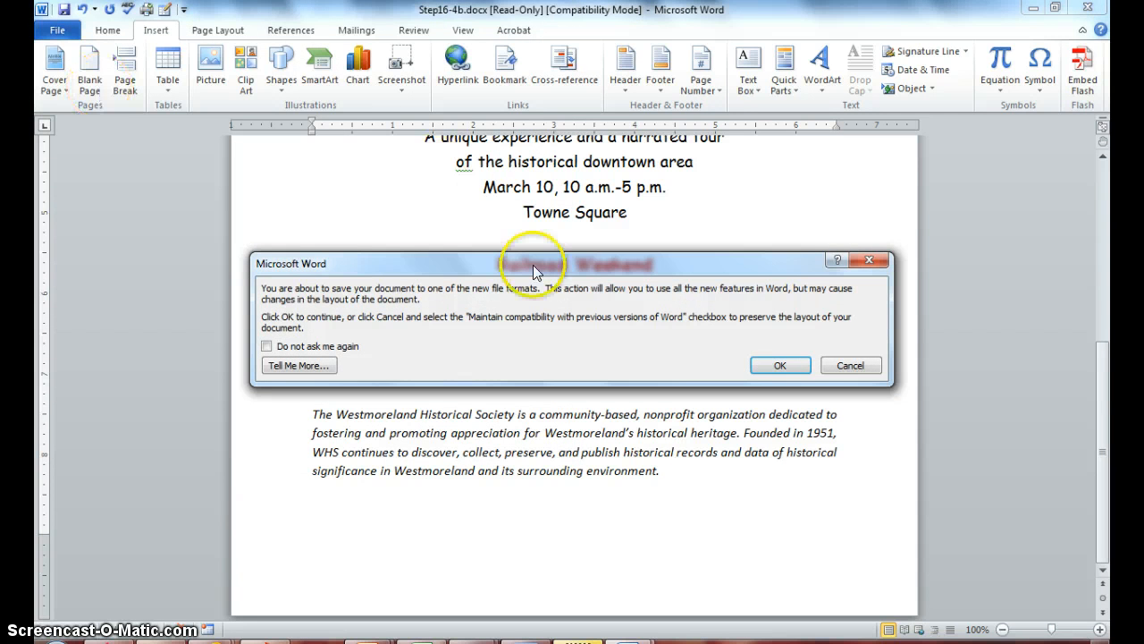
{"action": "left_click", "coordinate": [795, 365]}
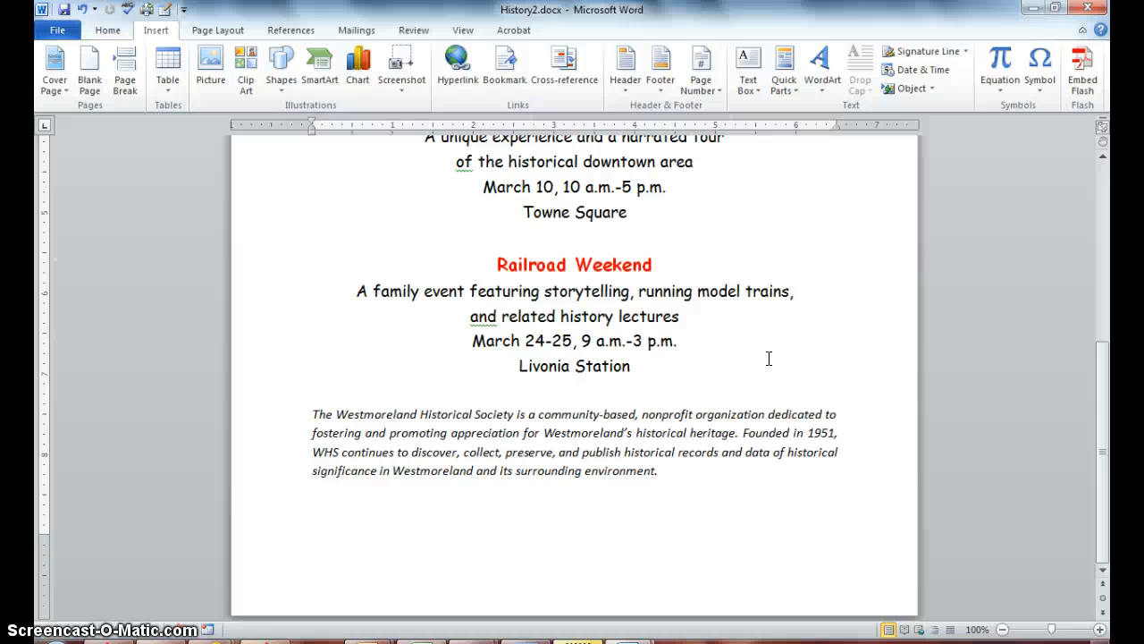
{"action": "scroll", "coordinate": [529, 626], "scroll_direction": "down", "scroll_amount": 1}
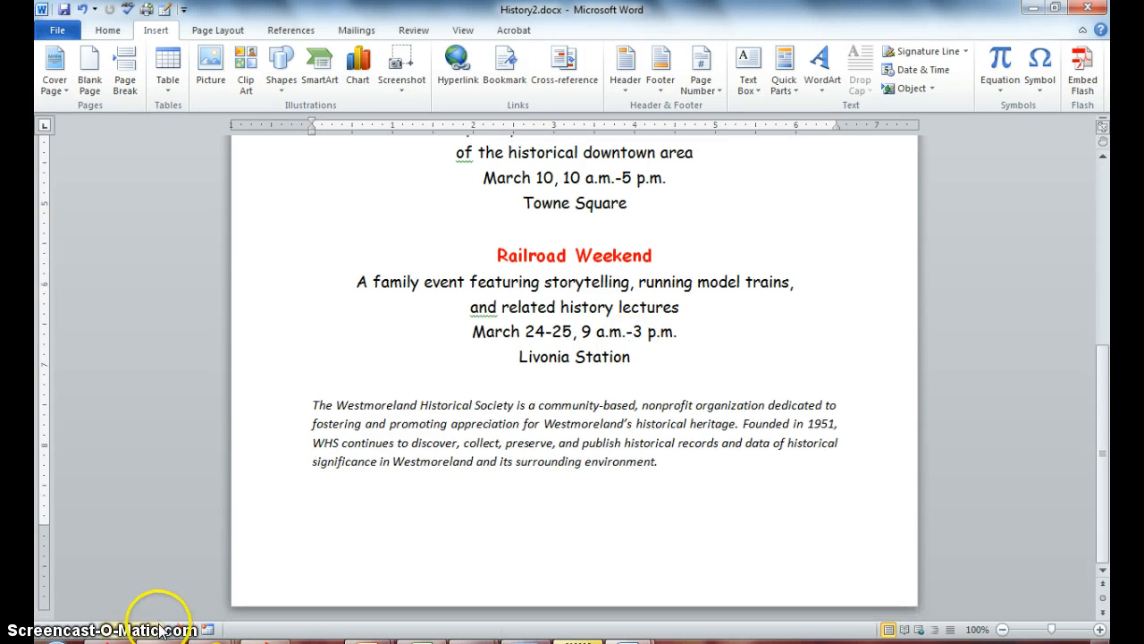